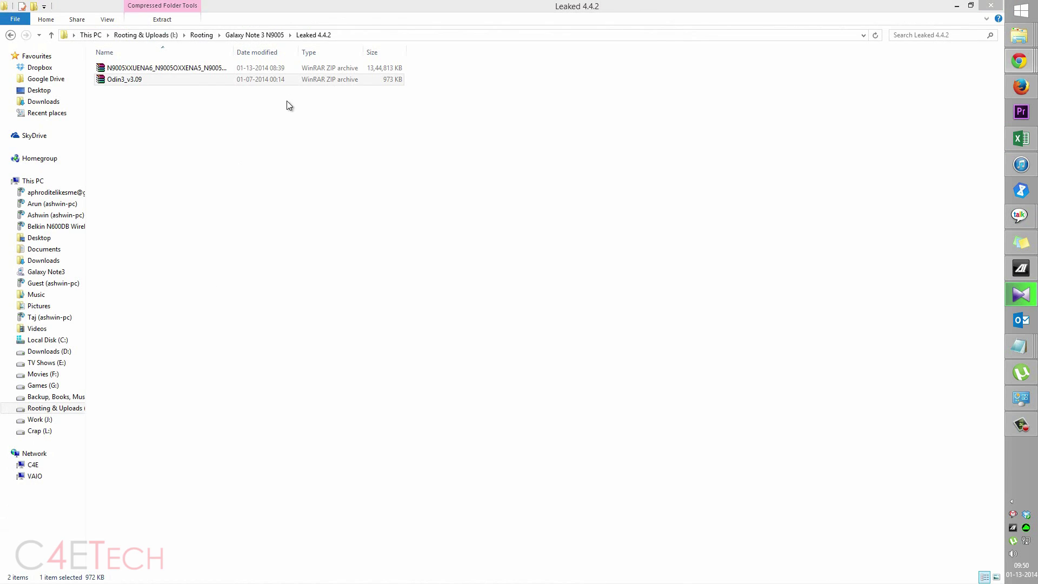
- Extract the Odin3_v3.09 archive into the Leaked 4.4.2 folder
left_click(267, 245)
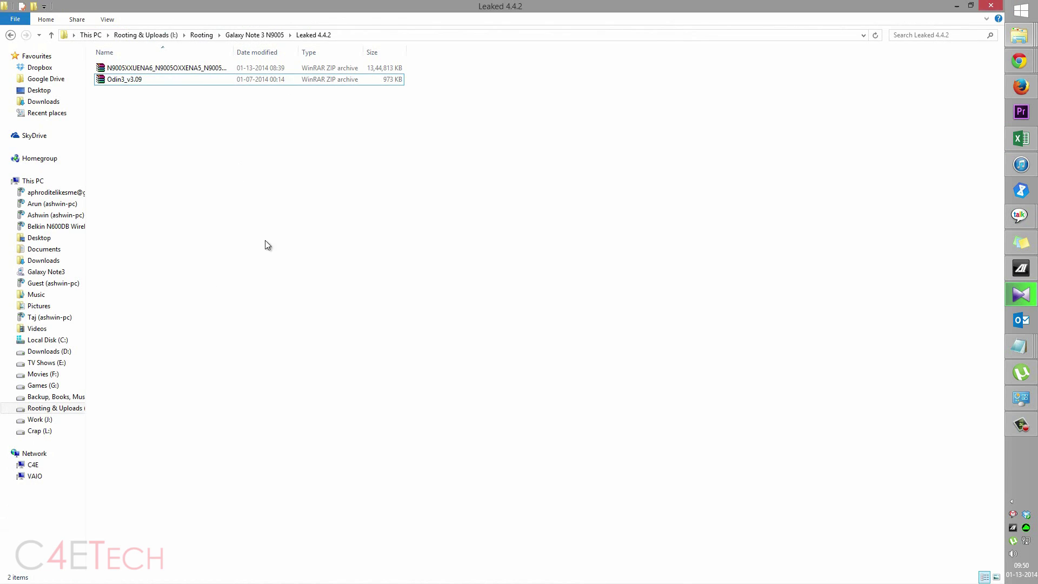
left_click(121, 85)
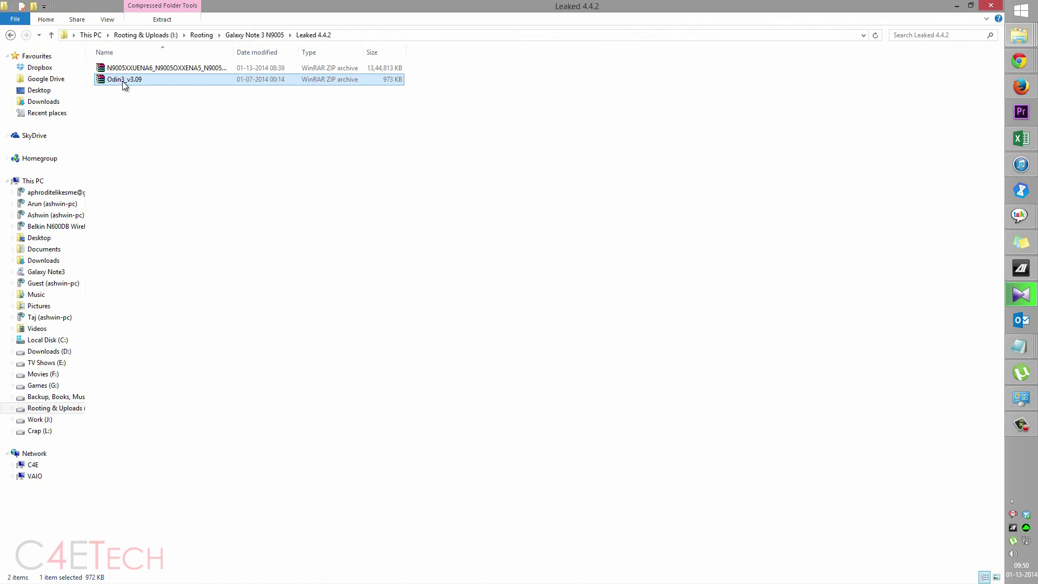
right_click(154, 85)
left_click(189, 105)
- Extract the N9005 firmware ZIP into its own folder
left_click(152, 71)
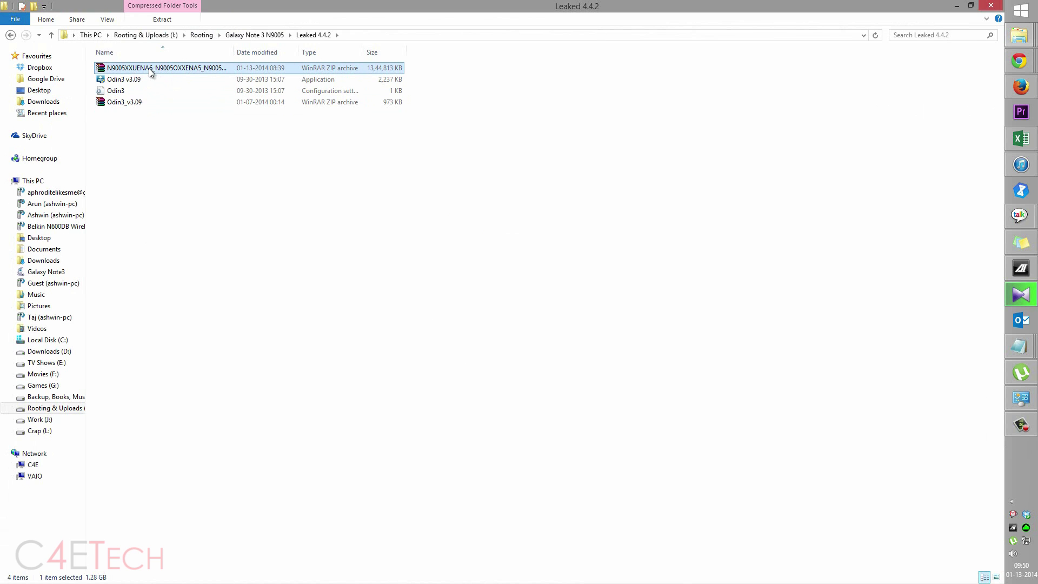
left_click_drag(233, 50, 296, 50)
right_click(233, 69)
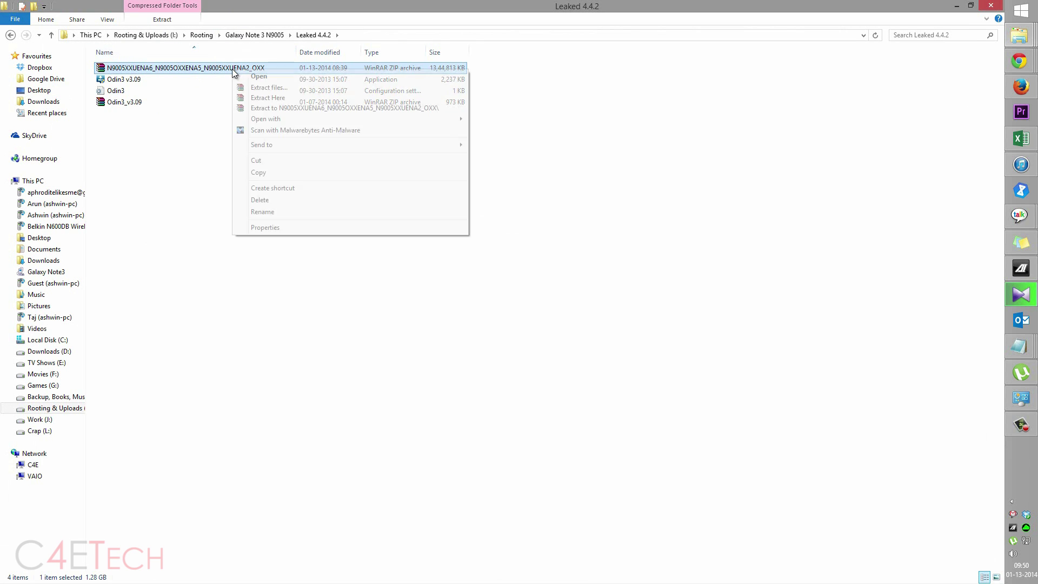
left_click(264, 98)
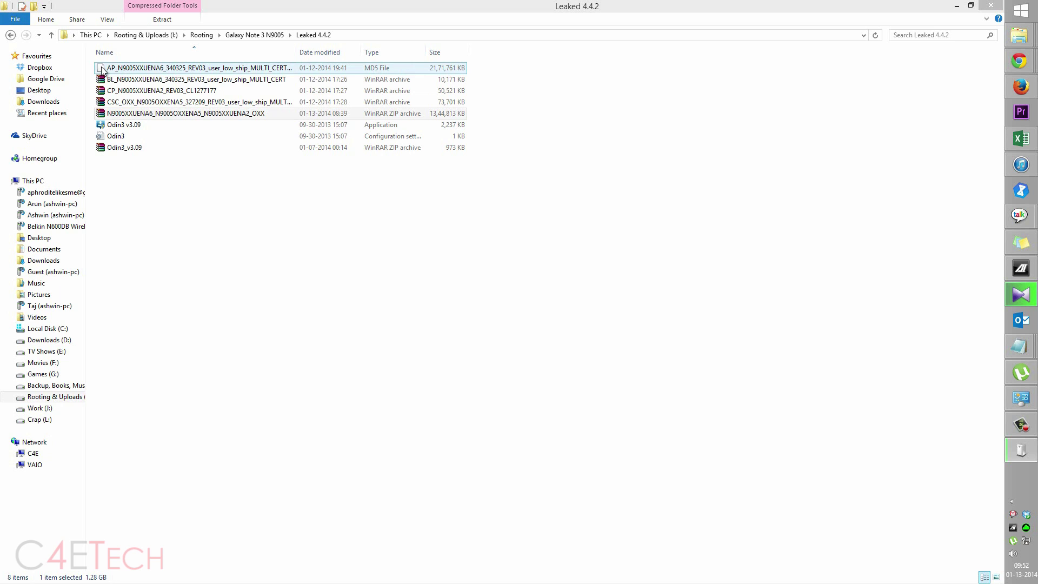
- Run Odin3 v3.09.exe as administrator so it detects the phone on COM11
right_click(114, 124)
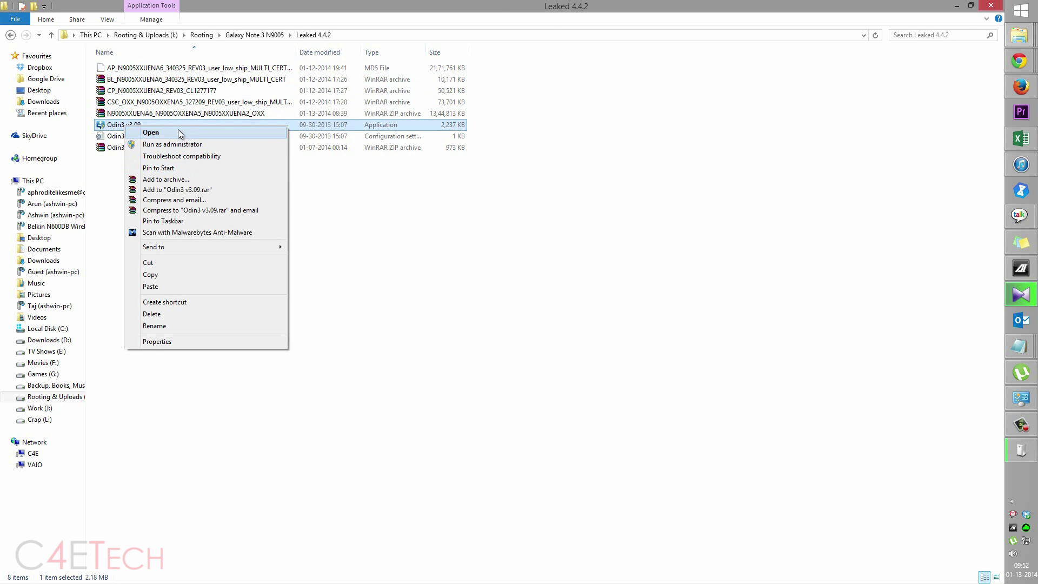
left_click(180, 134)
right_click(117, 126)
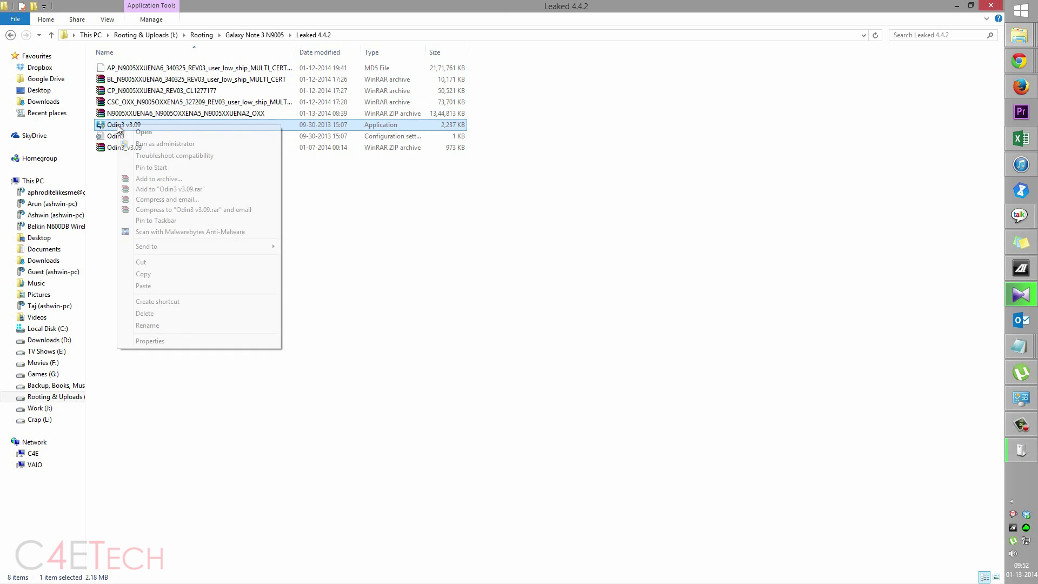
left_click(179, 147)
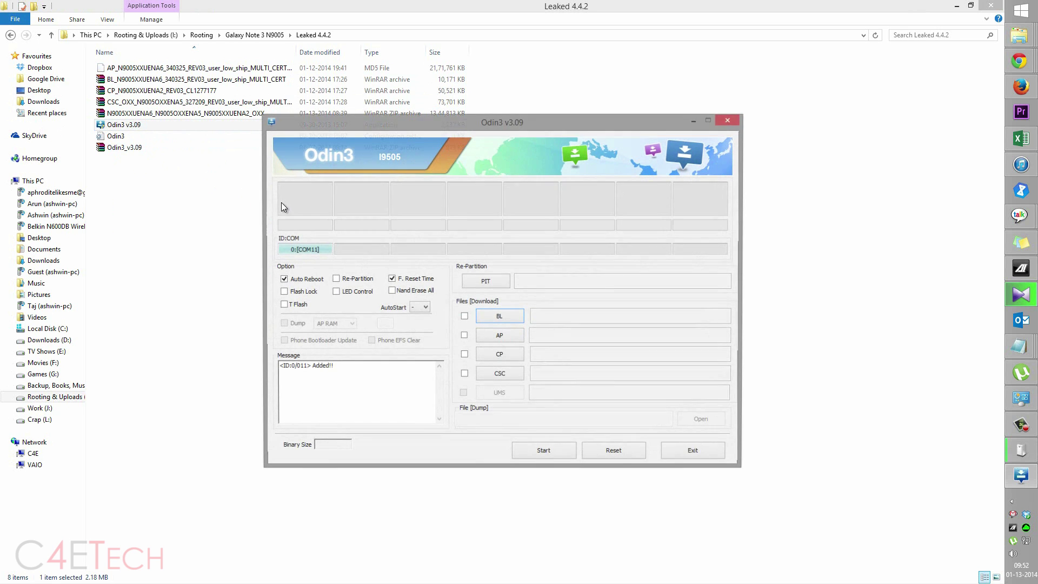
- Load BL_N9005XXUENA6_340325_REV03 from Rooting > Galaxy Note 3 N9005 > Leaked 4.4.2 into BL, and the AP_N9005 file into AP
left_click(499, 319)
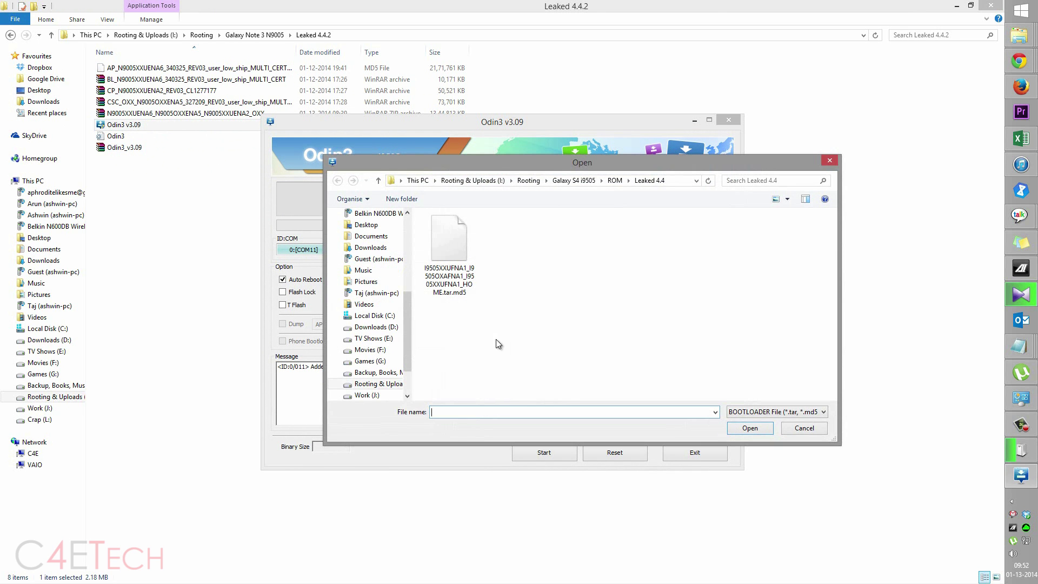
left_click(524, 180)
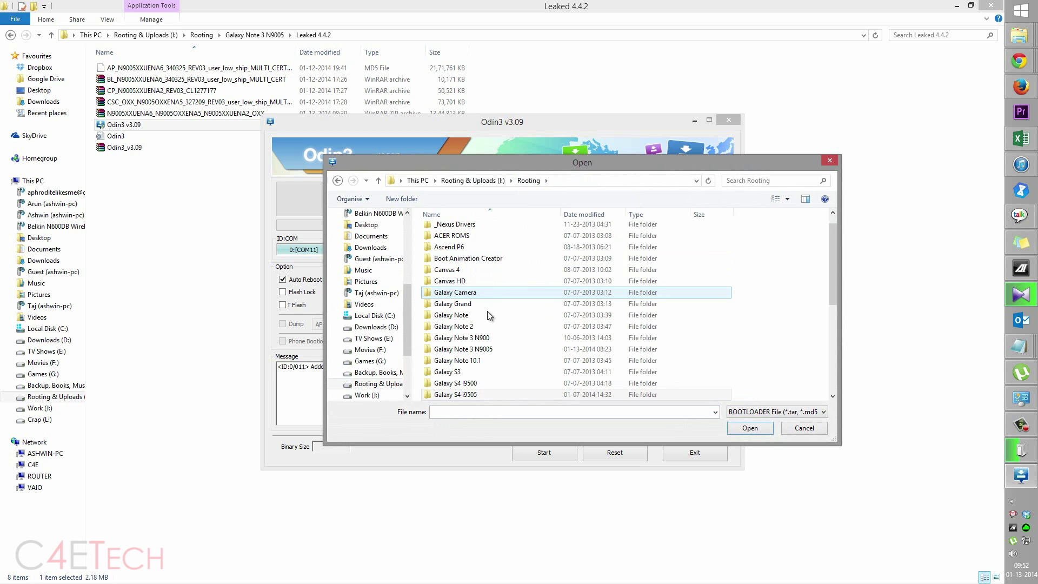
double_click(462, 349)
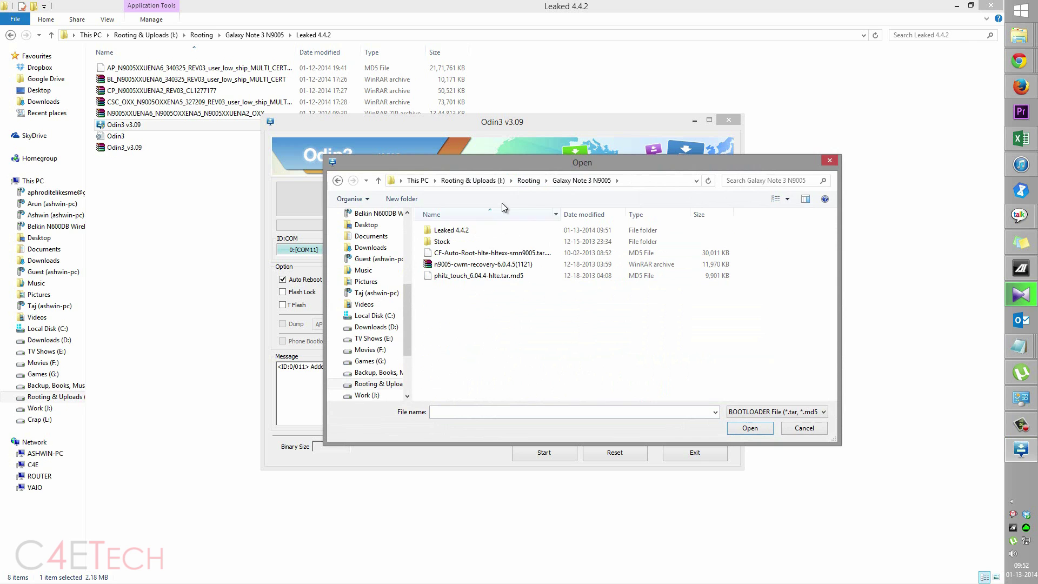
double_click(449, 230)
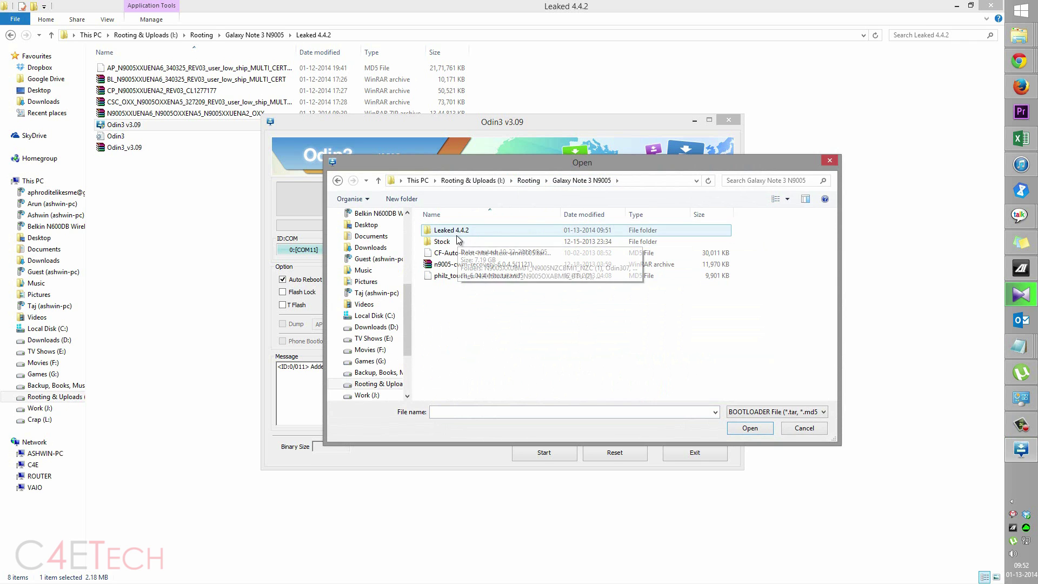
double_click(562, 214)
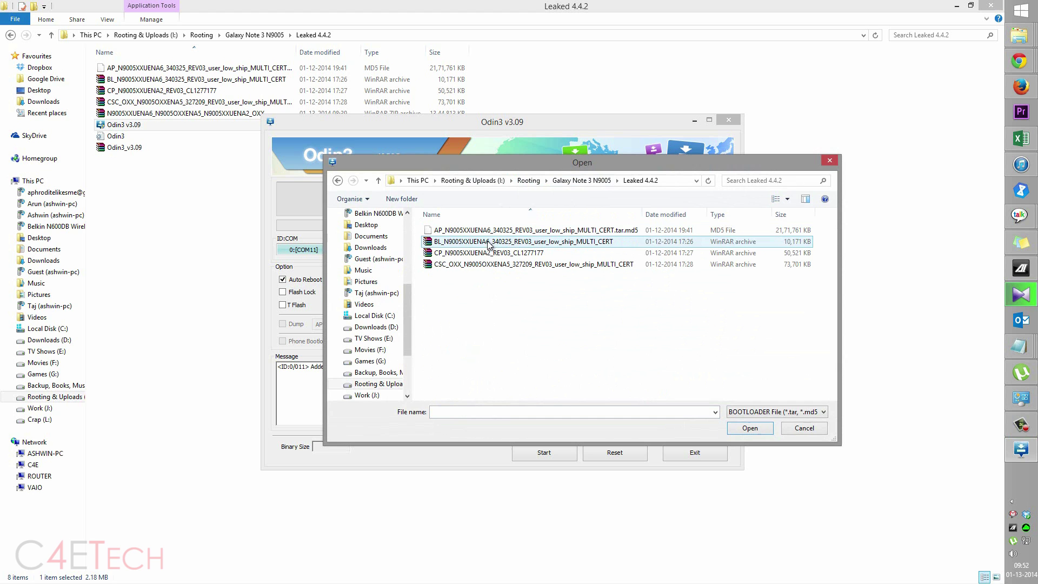
double_click(454, 241)
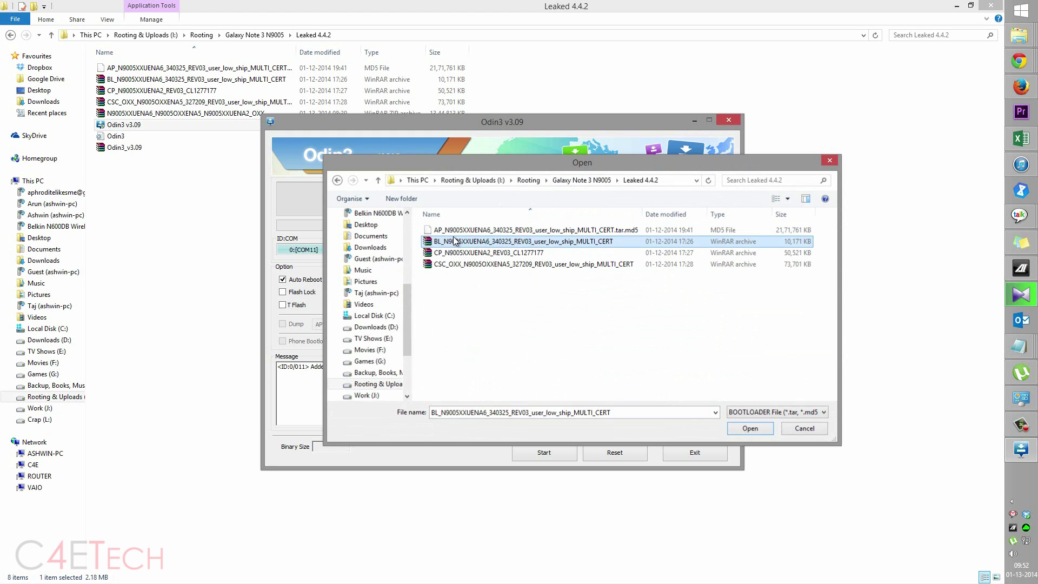
left_click(489, 336)
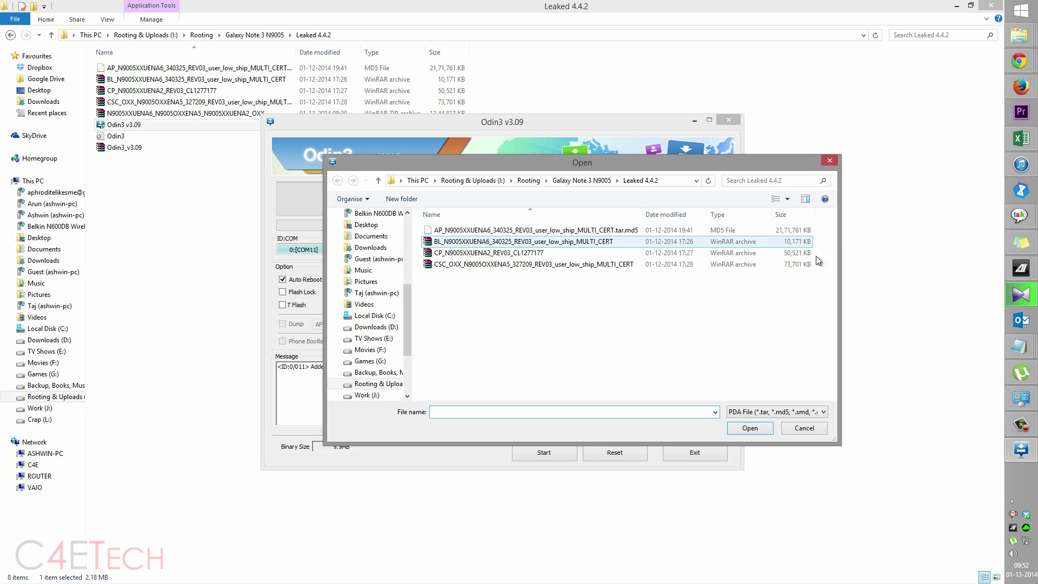
double_click(528, 230)
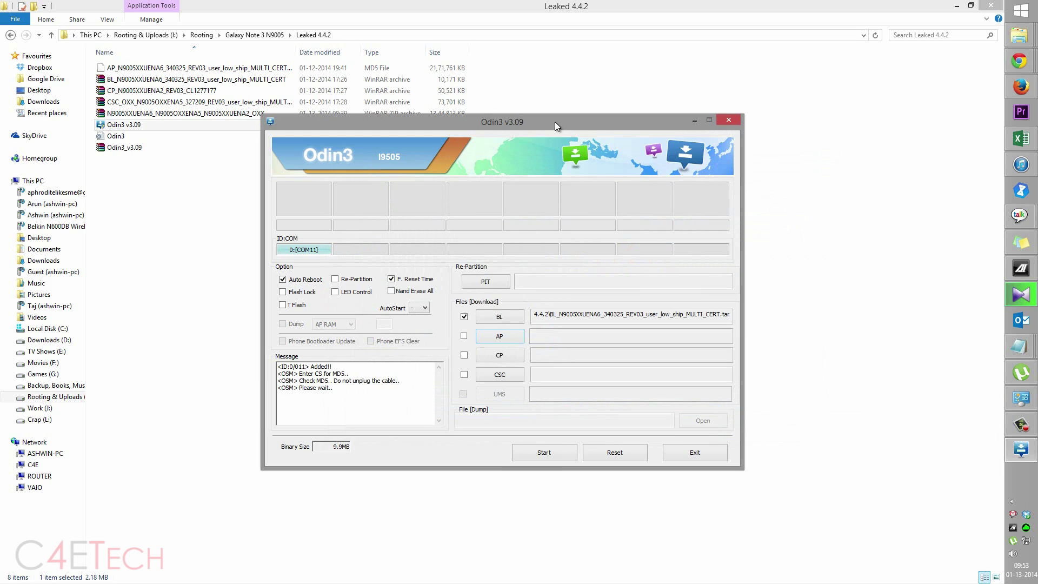
- Load CP_N9005XXUENA2_REV03_CL1277177.tar into the CP slot and the CSC_OXX file into CSC
left_click_drag(549, 121, 501, 135)
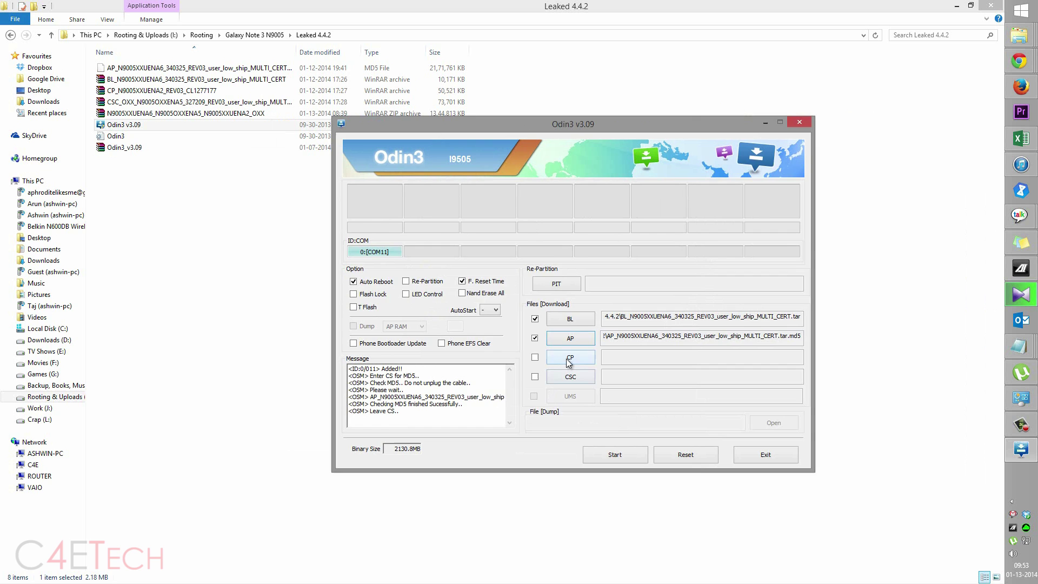
left_click(569, 361)
left_click(542, 256)
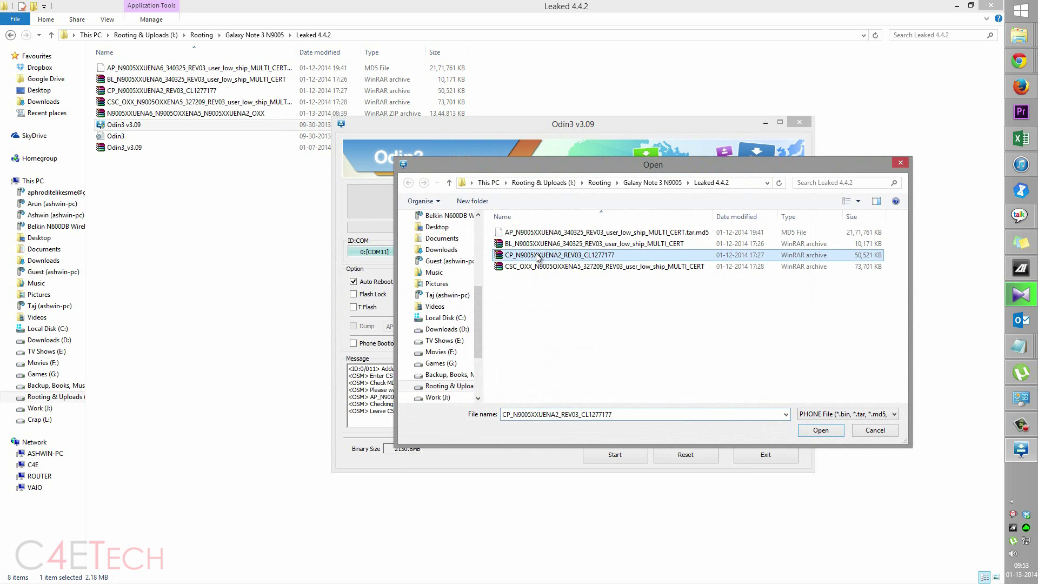
double_click(514, 258)
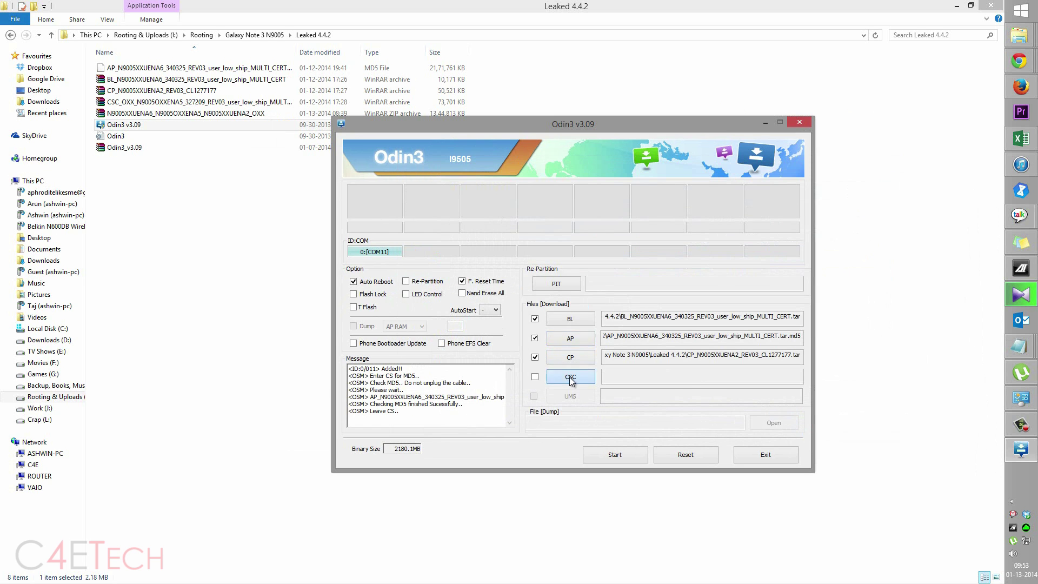
left_click(571, 379)
left_click(511, 268)
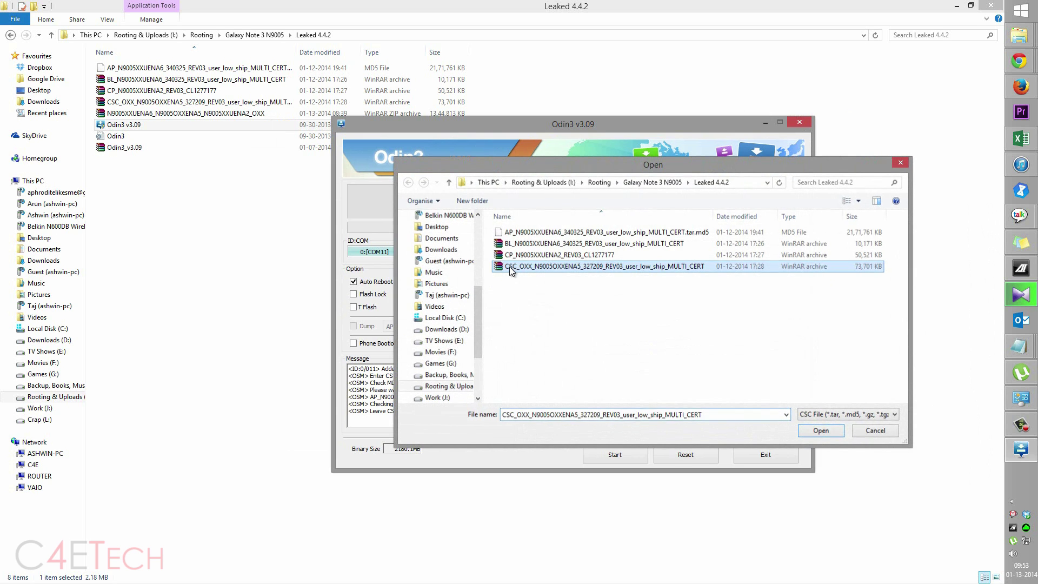
double_click(512, 268)
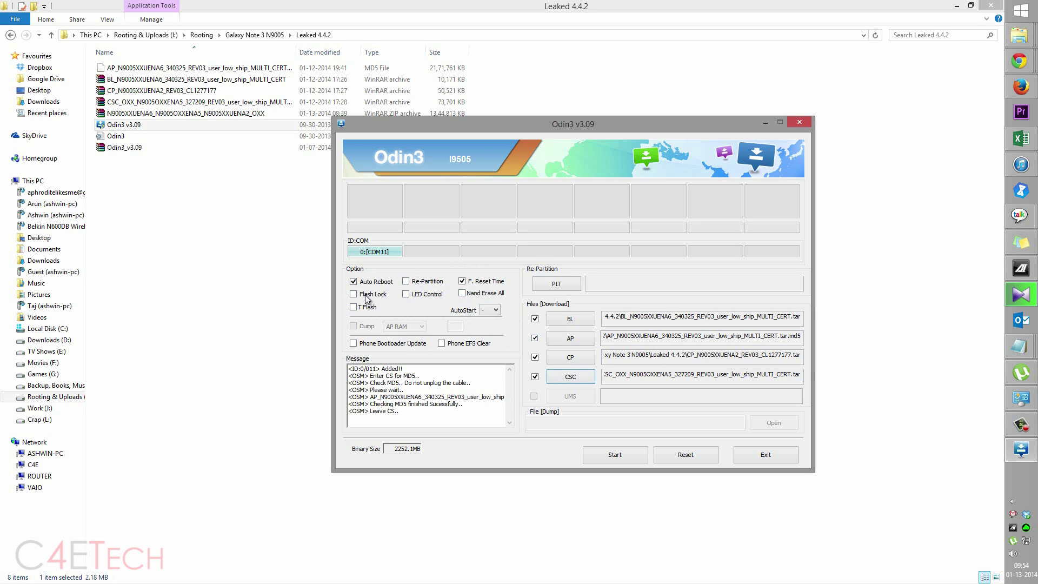
left_click_drag(517, 121, 486, 107)
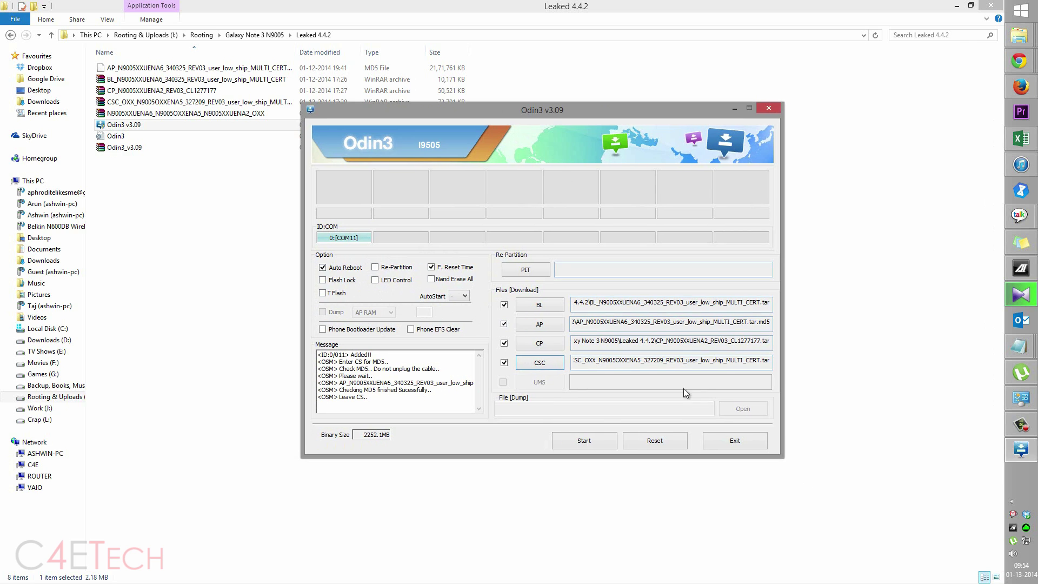
- Start flashing the four firmware files and wait for RESET!/PASS
left_click(584, 441)
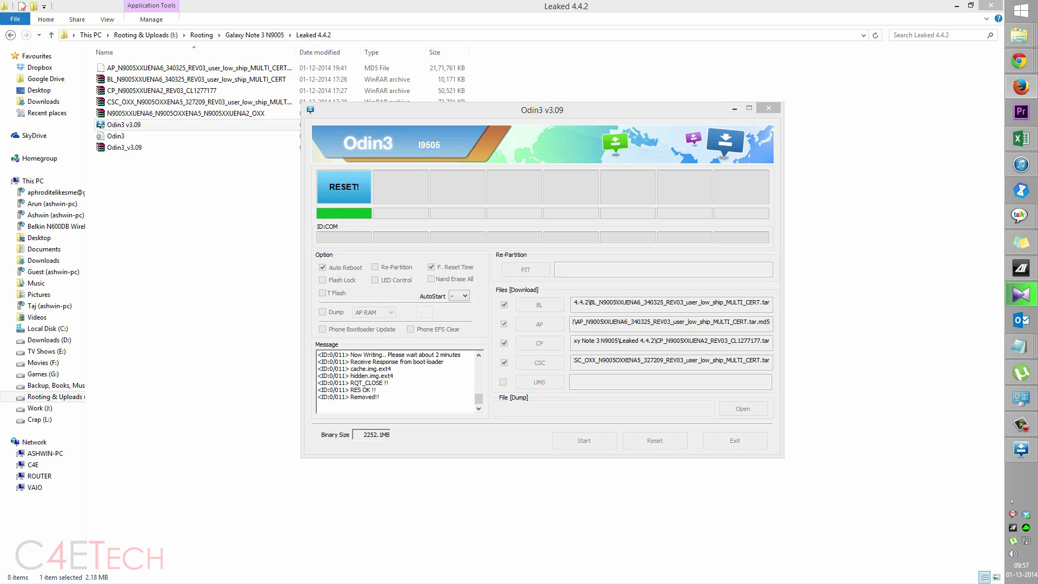
- Close Odin3 and let the phone reboot past the Samsung logo
left_click(768, 110)
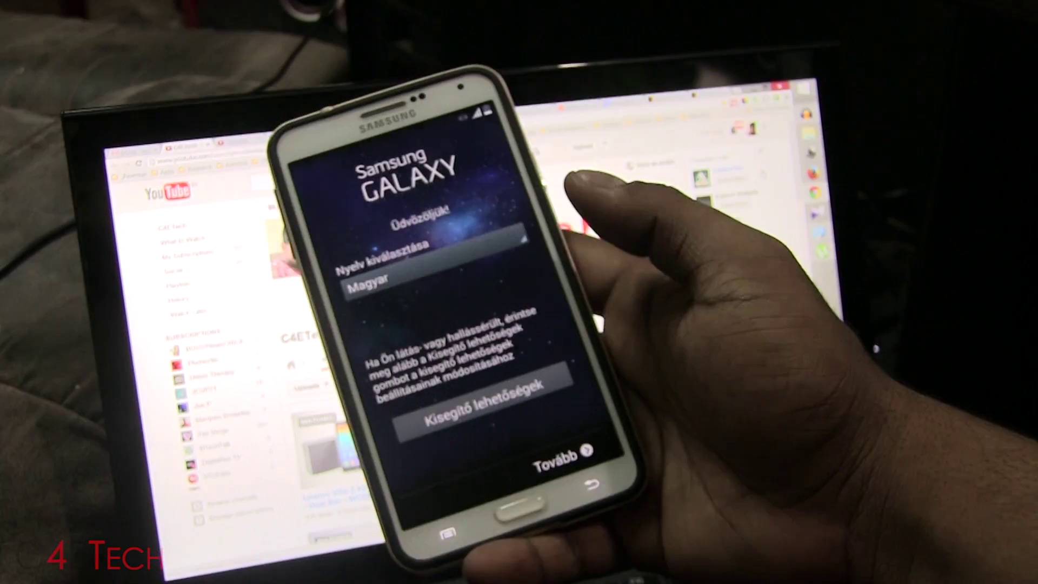
- Browse the phone's setup language list
left_click(410, 276)
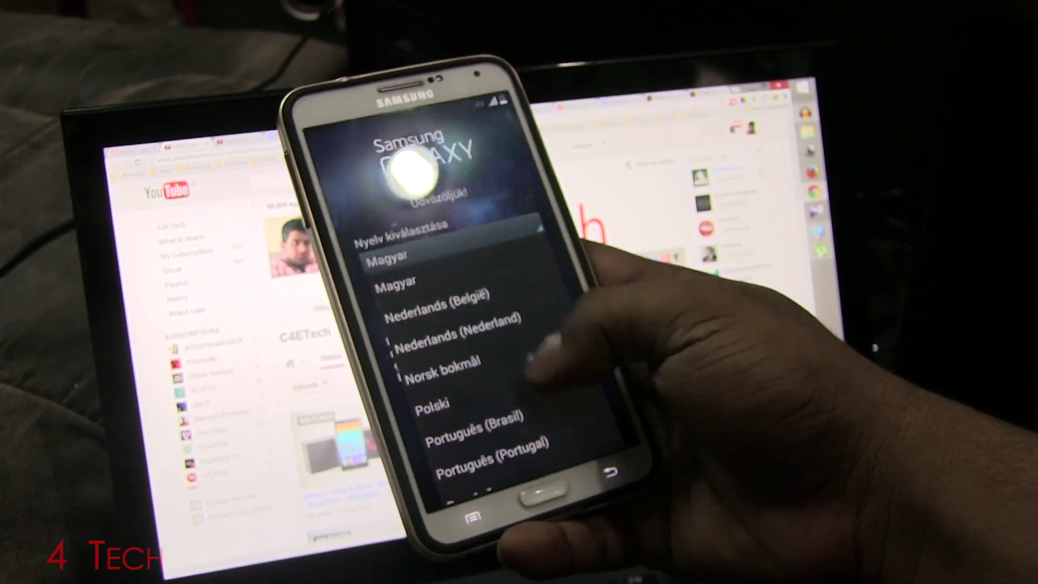
scroll(487, 368, "down", 5)
scroll(411, 313, "up", 6)
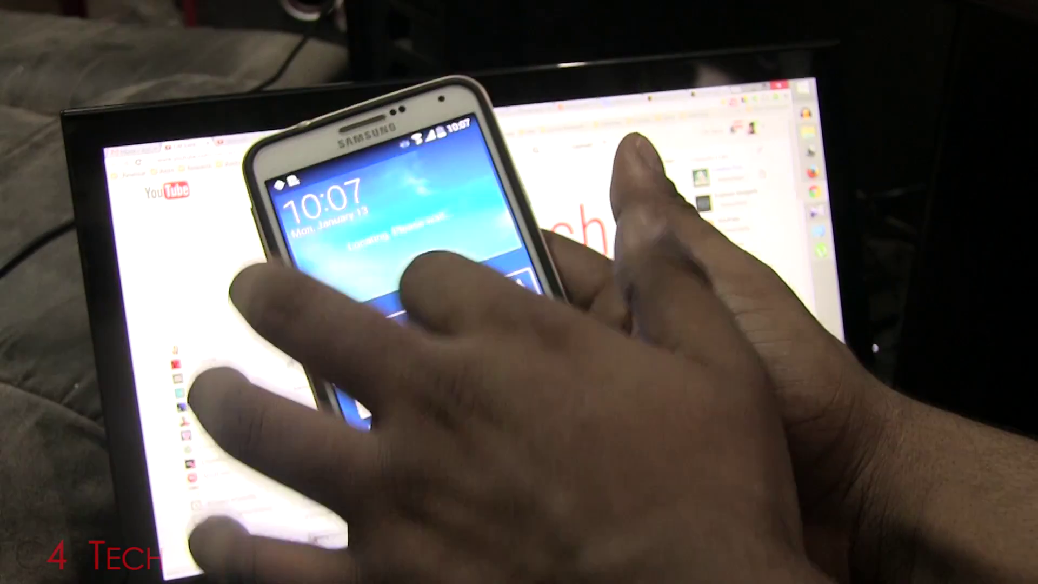
- In Settings > General > About device, confirm Android 4.4.2 and reveal the KitKat logo easter egg
left_click_drag(406, 139, 370, 347)
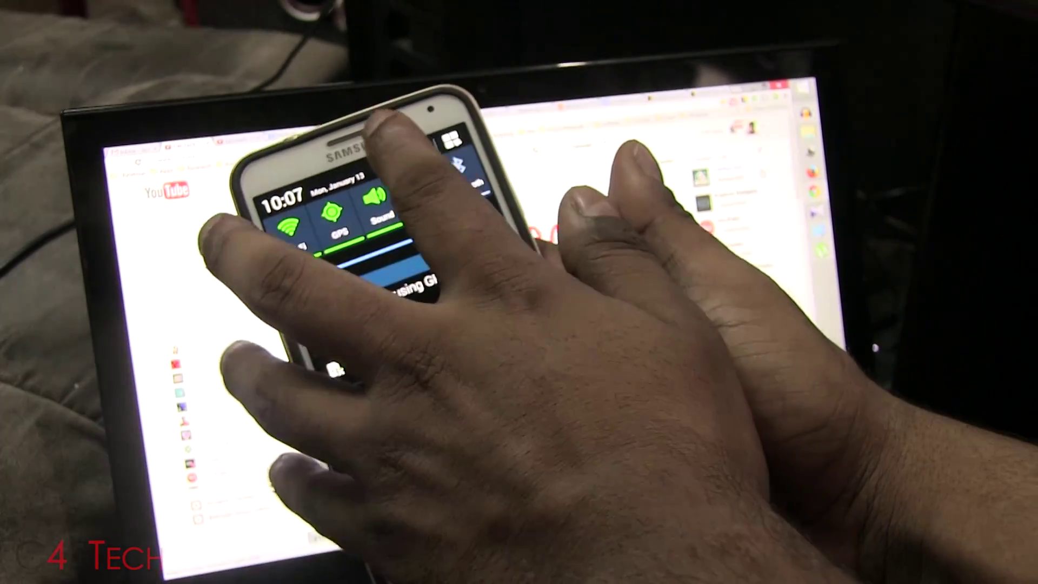
left_click(471, 141)
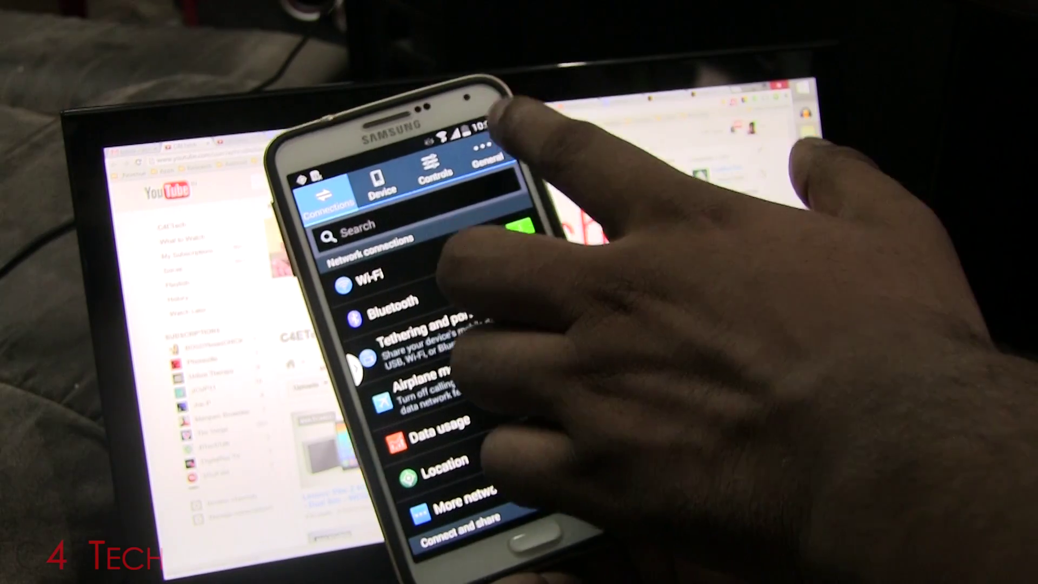
left_click(498, 127)
scroll(448, 351, "down", 5)
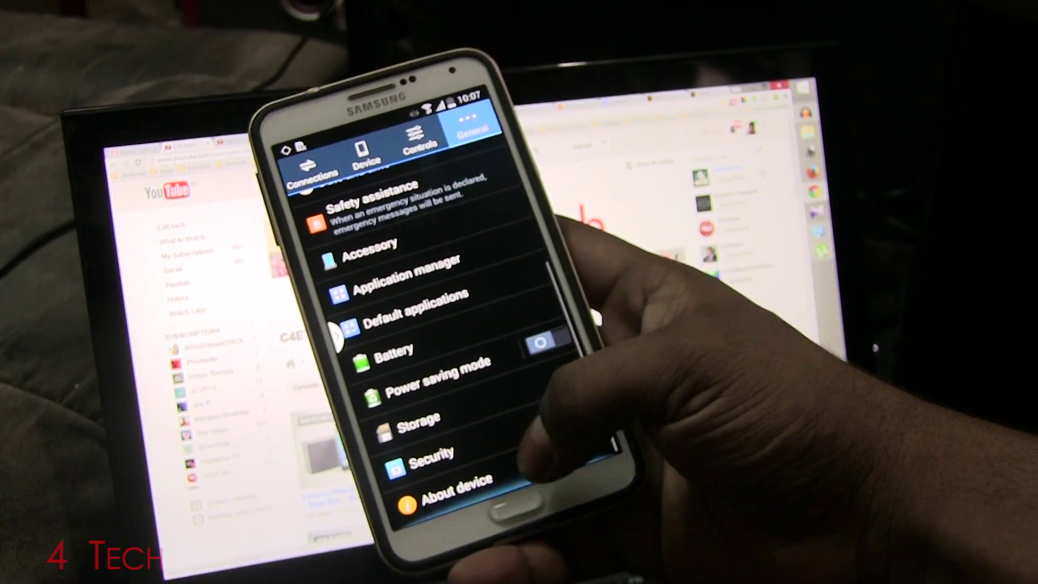
left_click(459, 455)
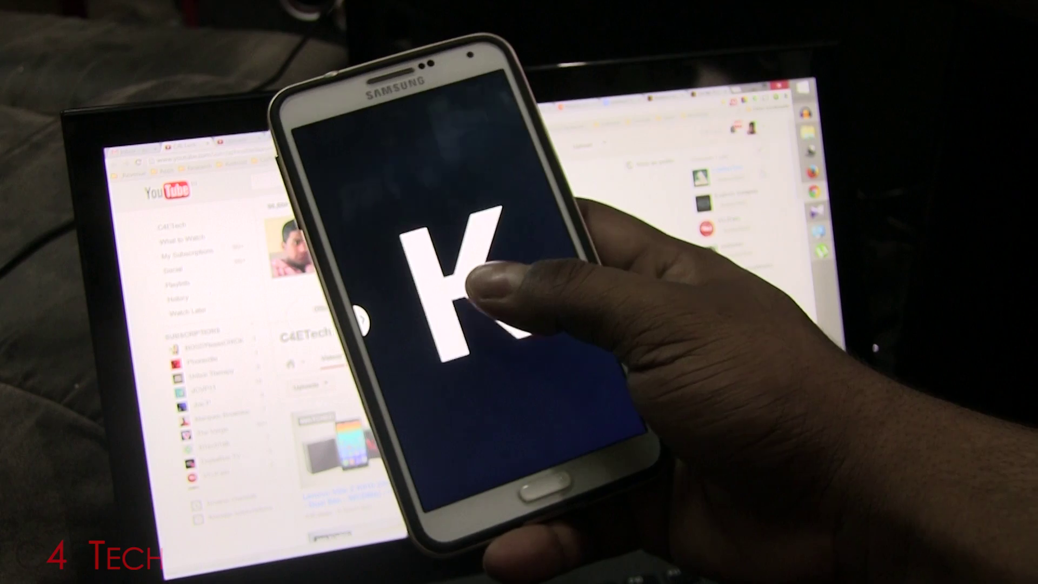
left_click(473, 284)
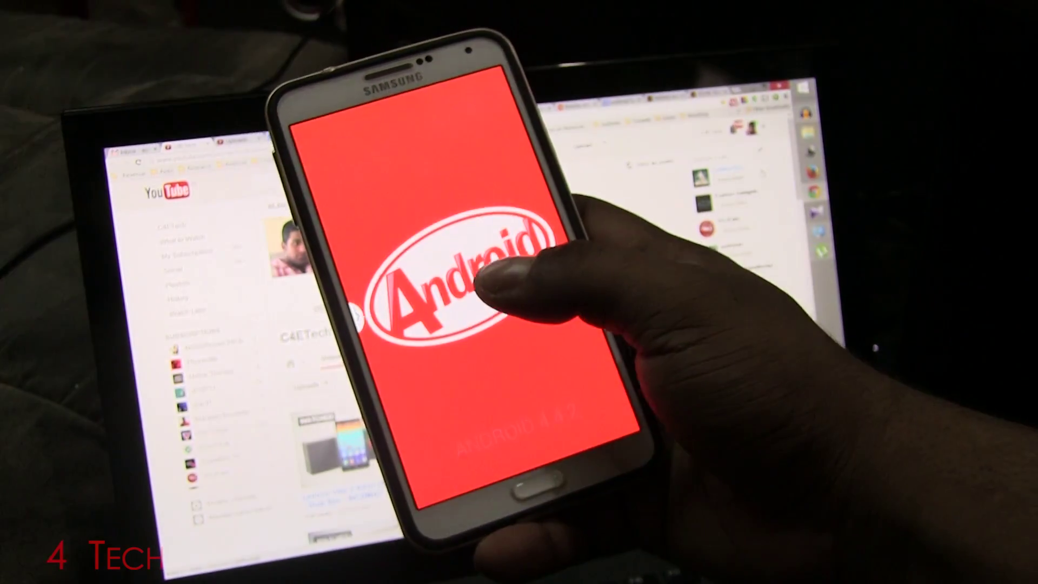